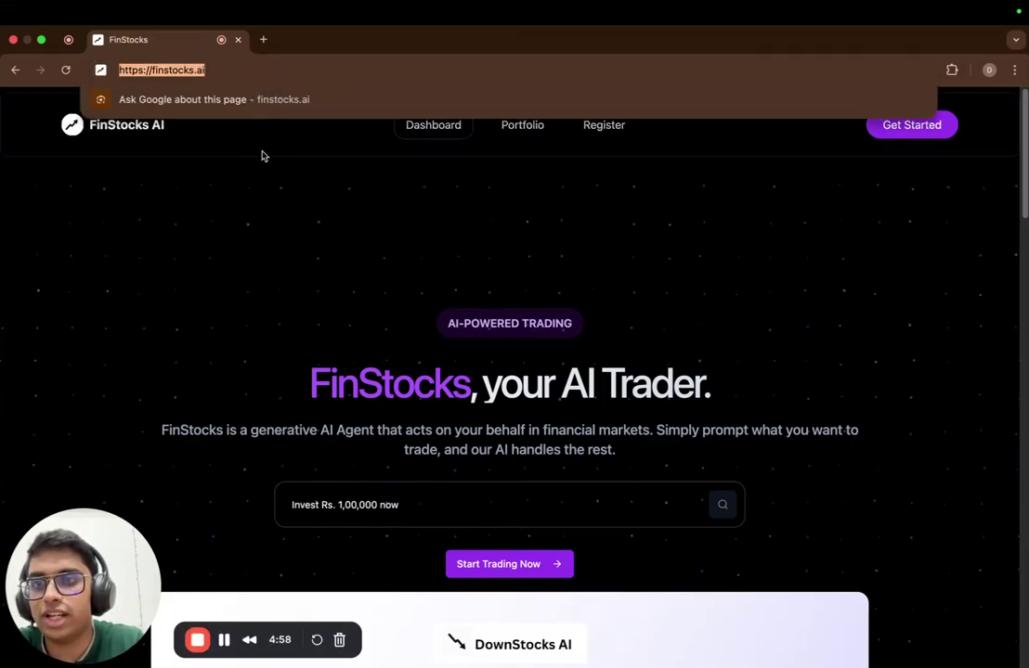
# Browse the FinStocks AI landing page, then start trading to reach the dashboard.
pyautogui.click(262, 156)
pyautogui.scroll(-2, 259, 294)
pyautogui.scroll(2, 259, 294)
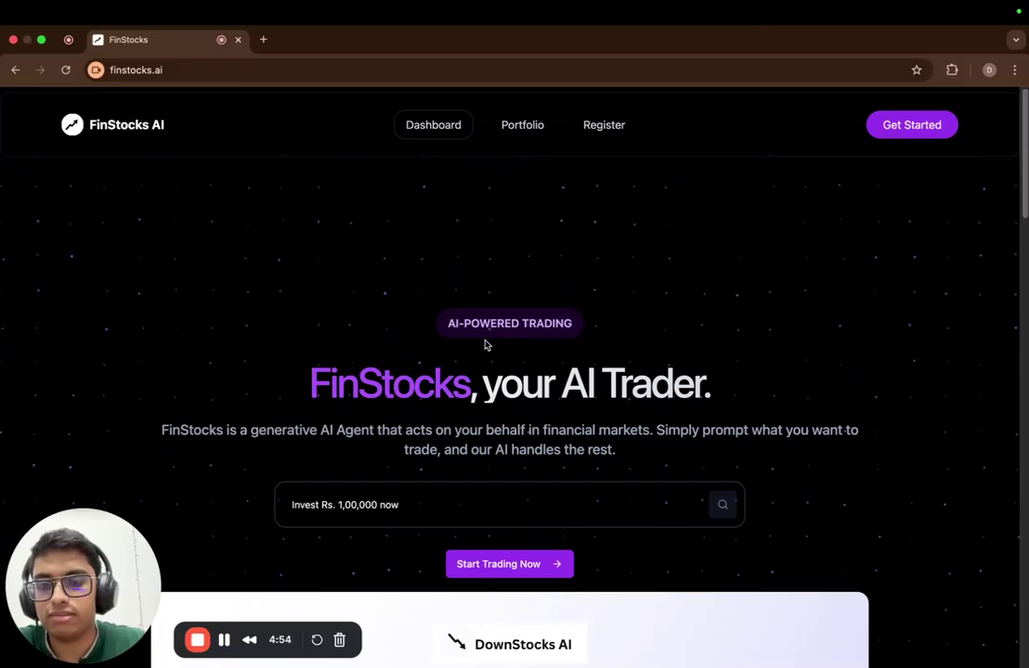
pyautogui.scroll(-5, 502, 342)
pyautogui.scroll(-2, 521, 337)
pyautogui.scroll(-2, 521, 337)
pyautogui.scroll(-1, 523, 340)
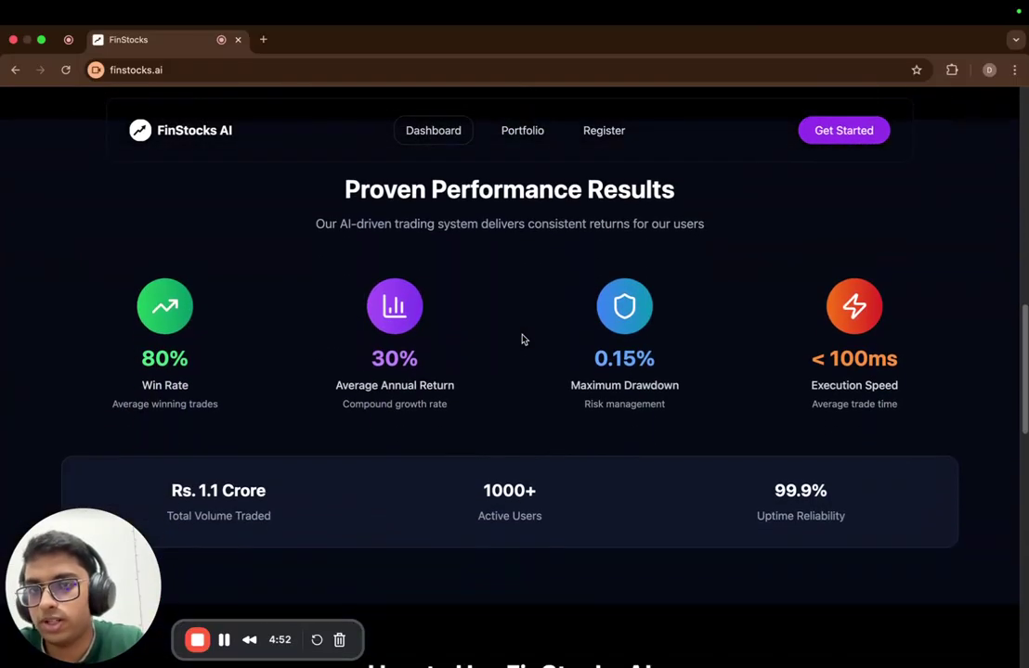
pyautogui.scroll(-6, 523, 340)
pyautogui.scroll(1, 521, 334)
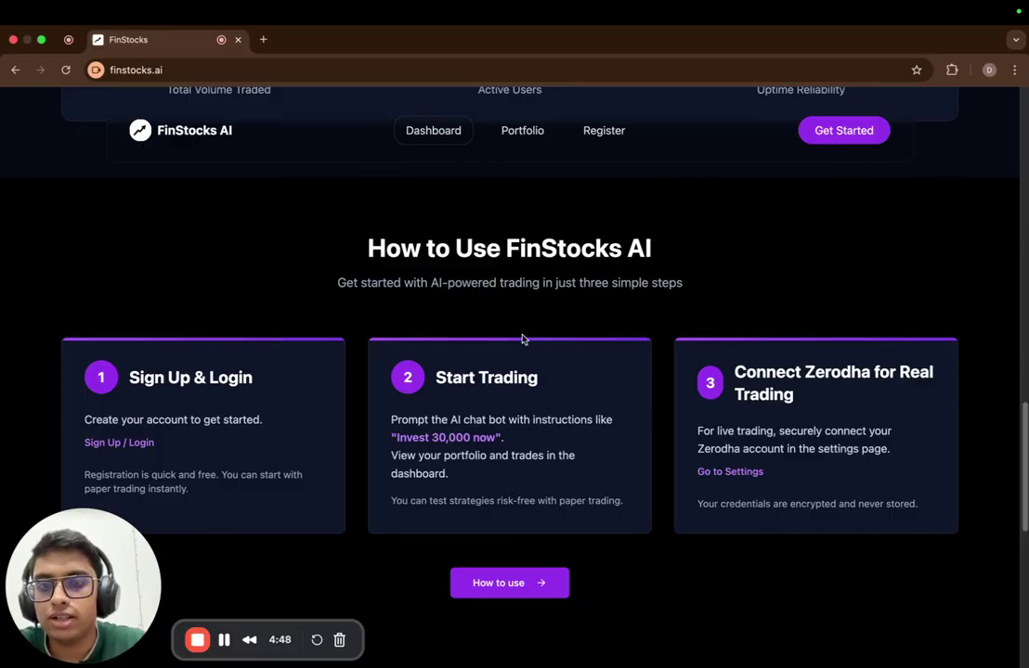
pyautogui.scroll(-1, 522, 340)
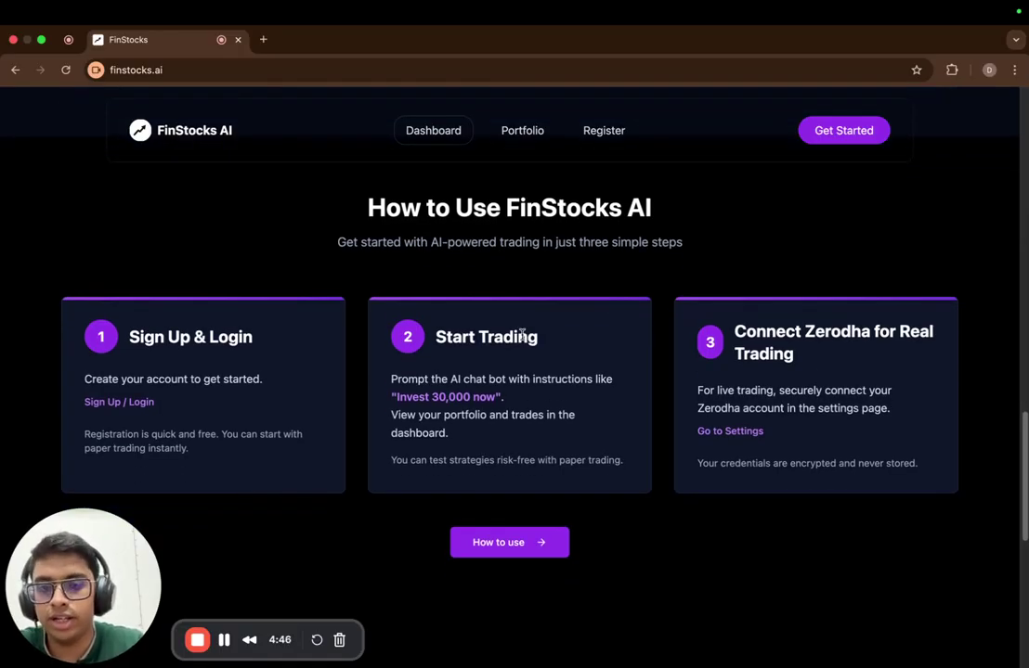
pyautogui.scroll(-4, 522, 337)
pyautogui.scroll(-5, 523, 336)
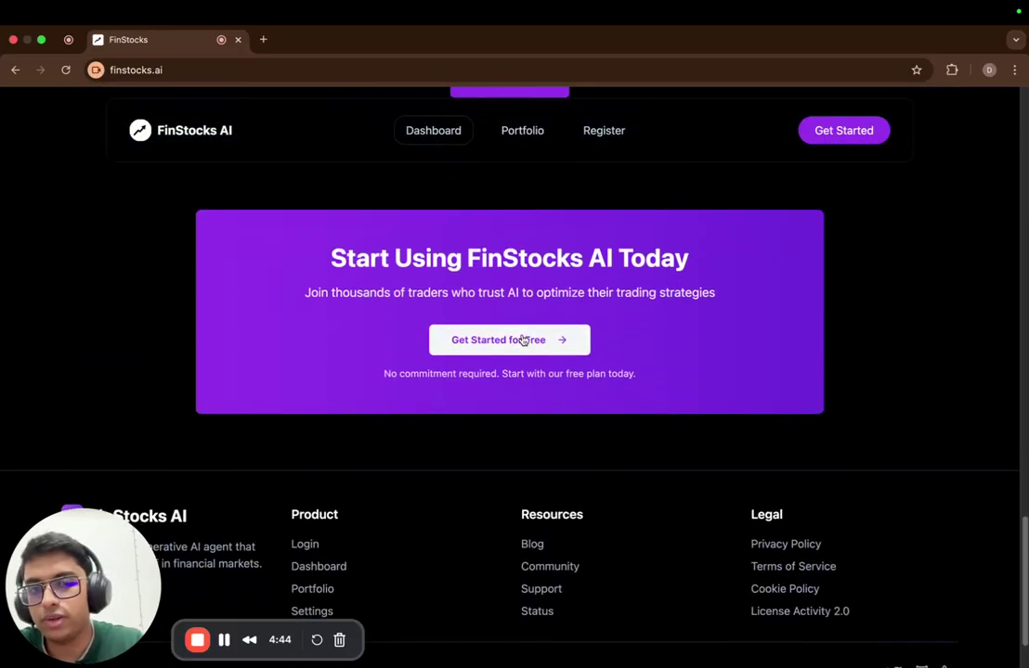
pyautogui.scroll(-2, 522, 340)
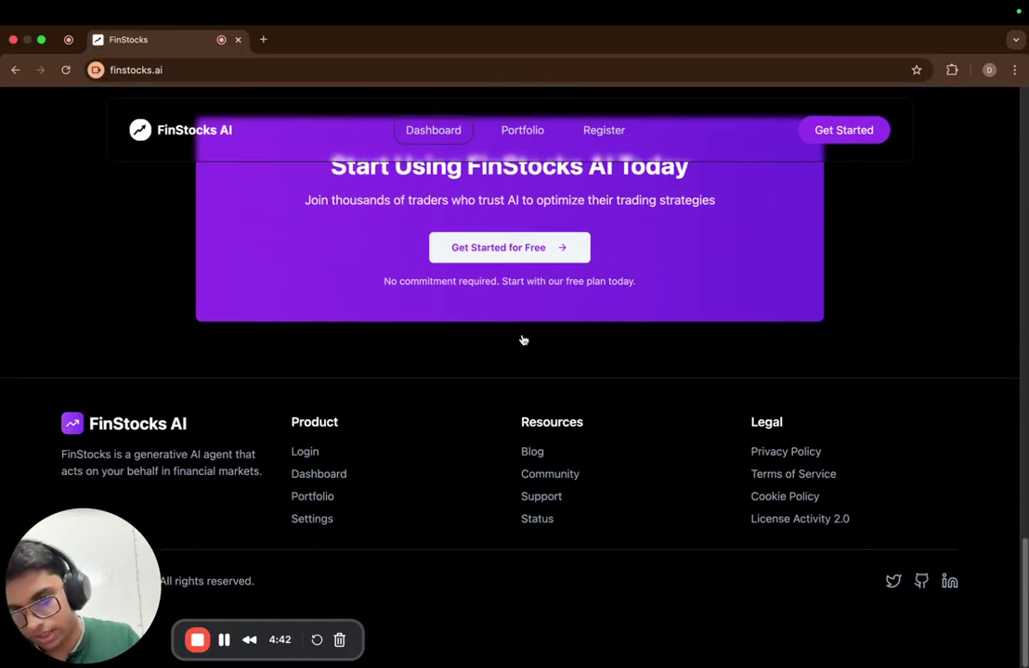
pyautogui.scroll(20, 523, 340)
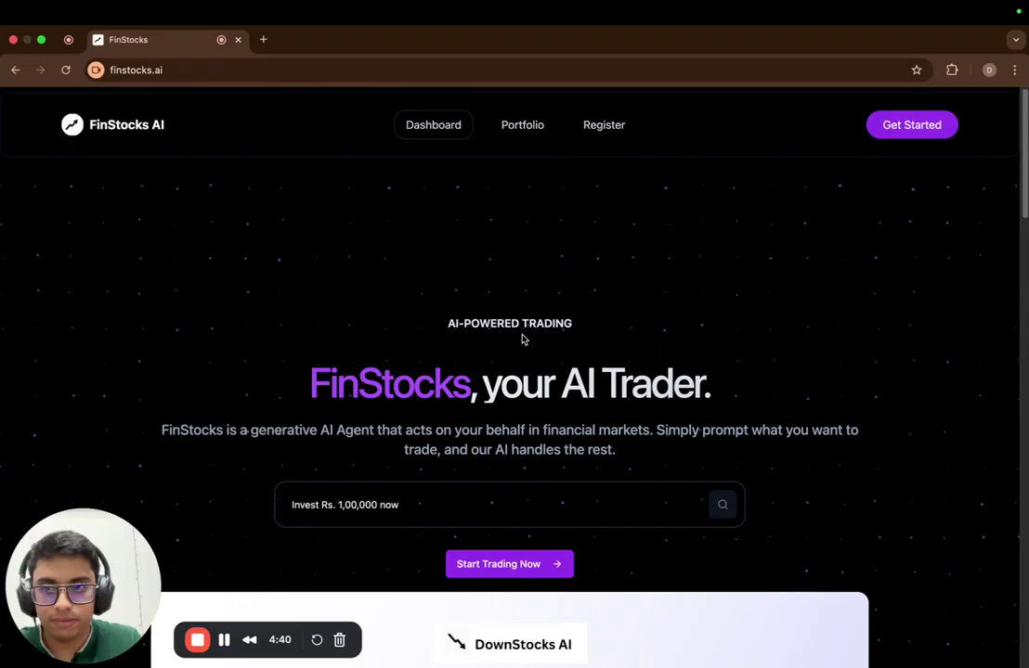
pyautogui.click(486, 567)
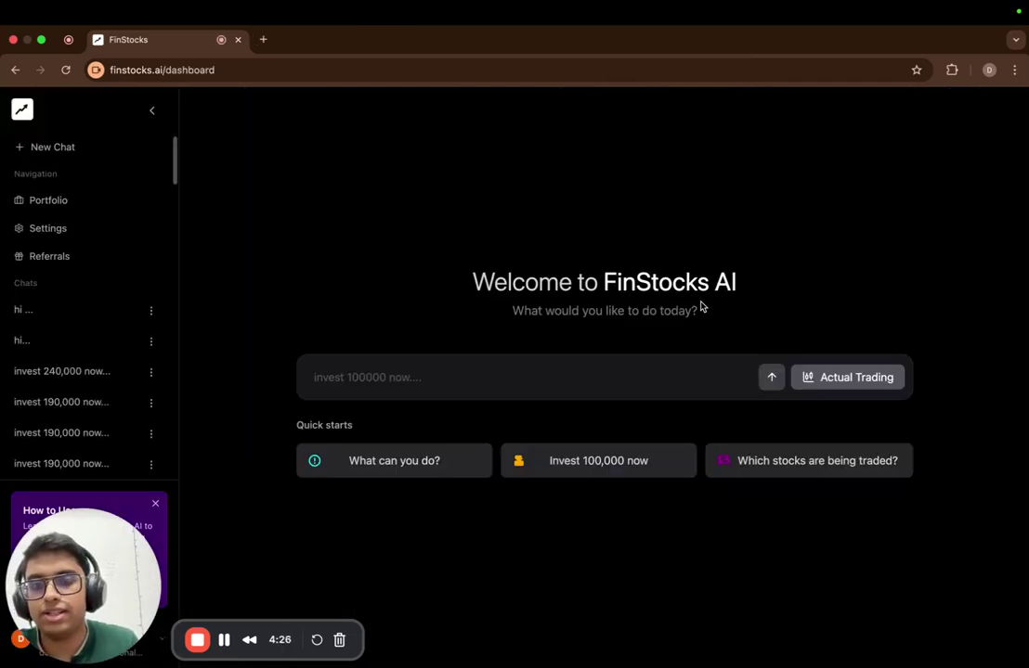
# Send 'hi' in the dashboard chat to start a new conversation.
pyautogui.click(451, 365)
pyautogui.write('hi')
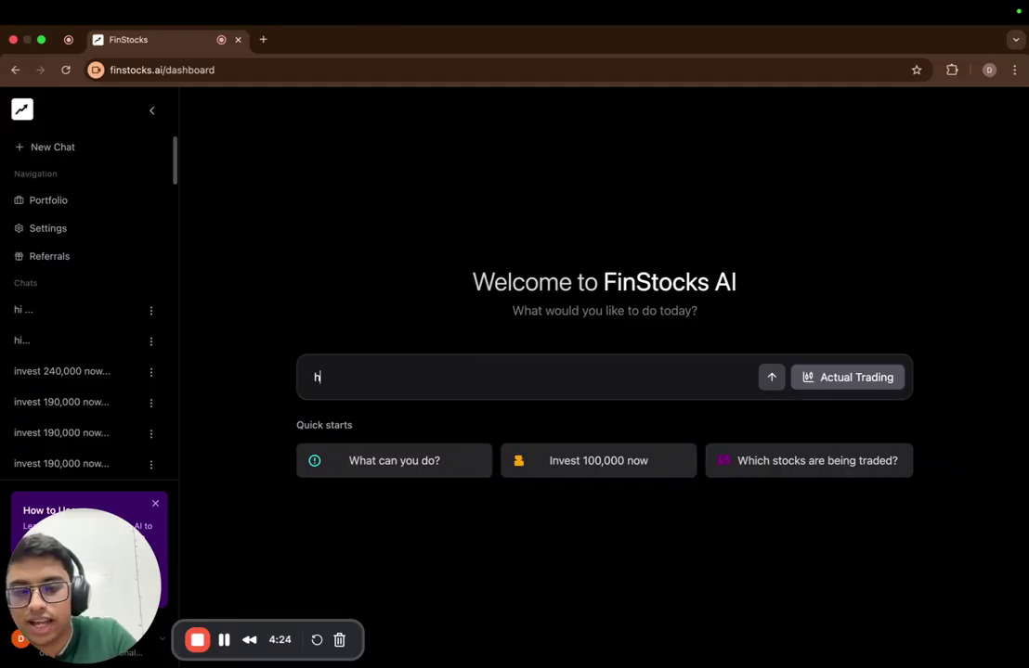
pyautogui.press('Return')
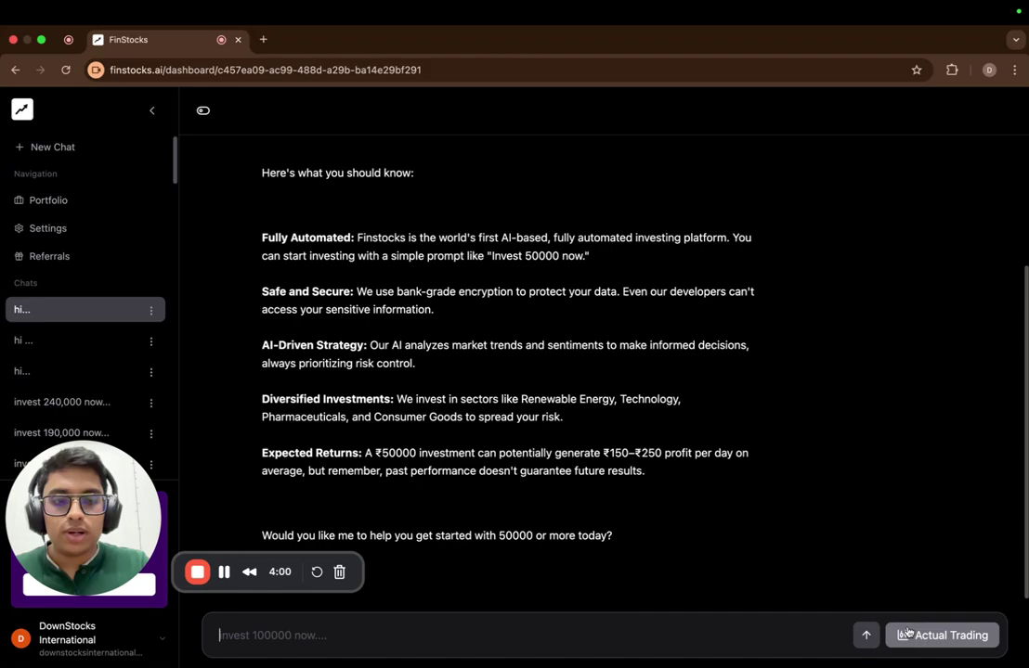
# Toggle Mock and Actual Trading, leave Actual Trading on, and open the 'invest 240,000 now' chat.
pyautogui.click(938, 640)
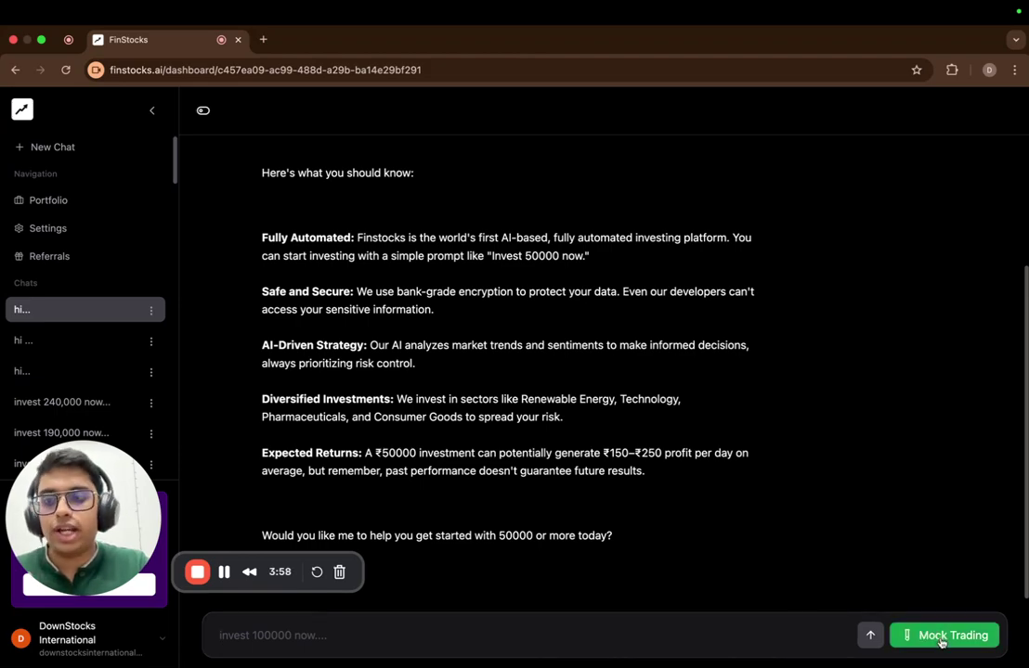
pyautogui.click(938, 639)
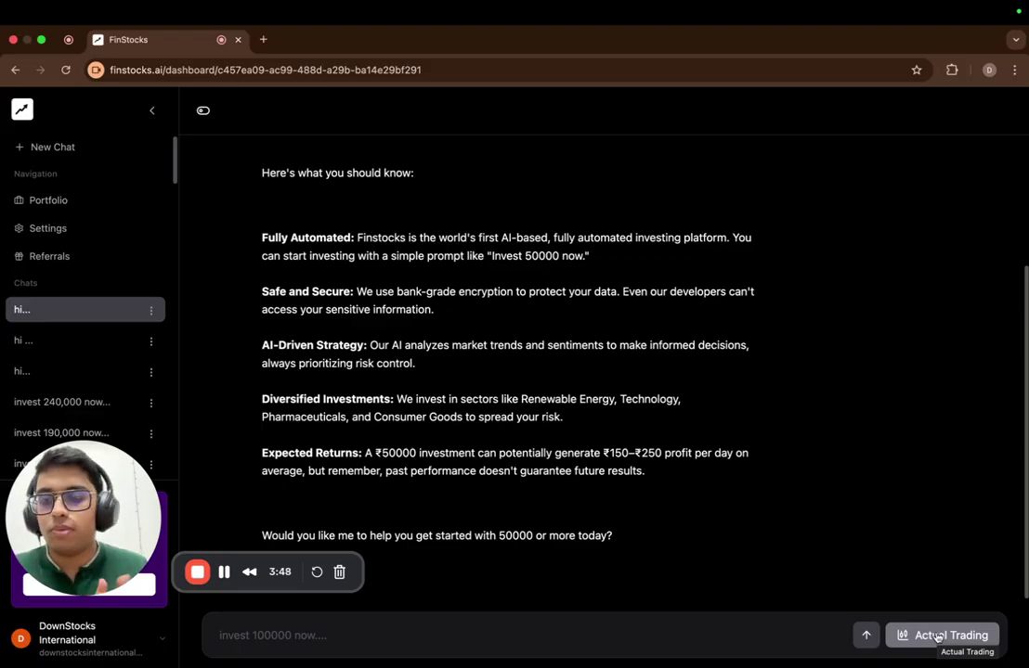
pyautogui.click(937, 637)
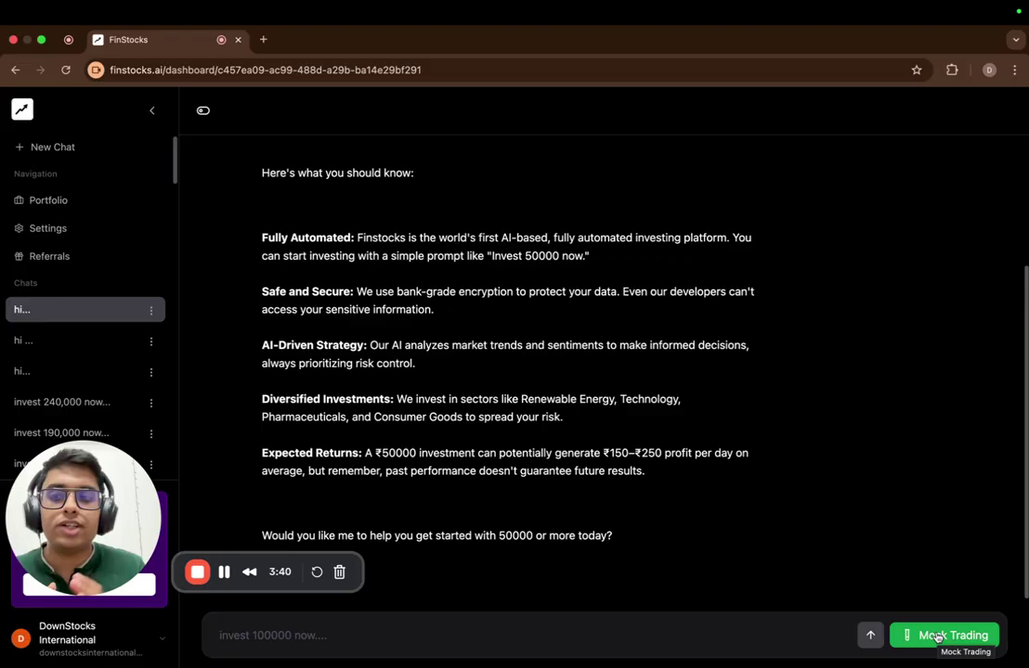
pyautogui.click(938, 637)
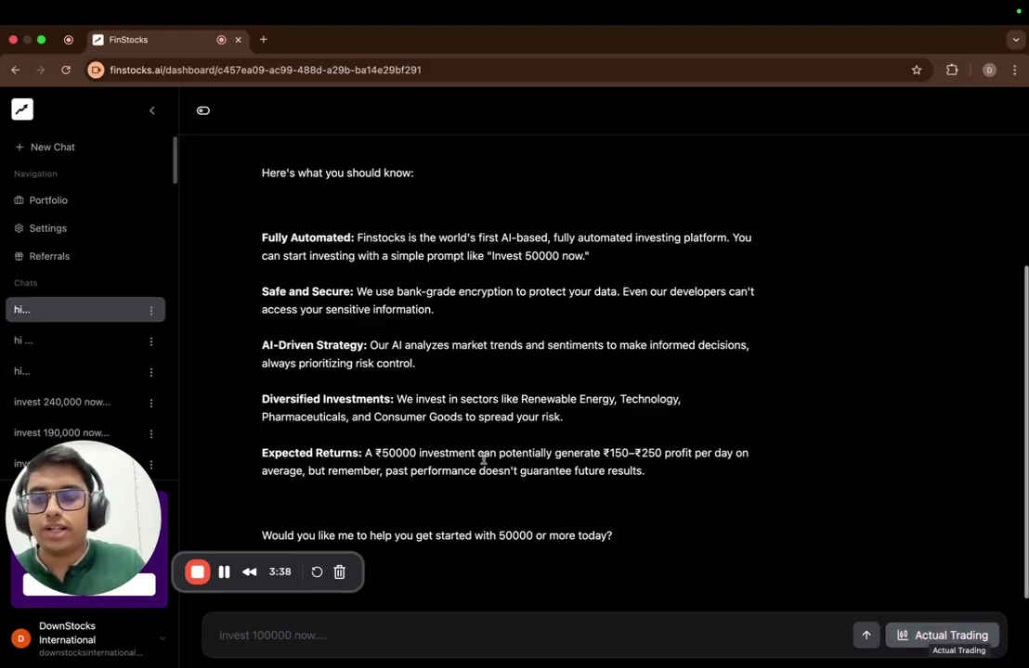
pyautogui.click(121, 401)
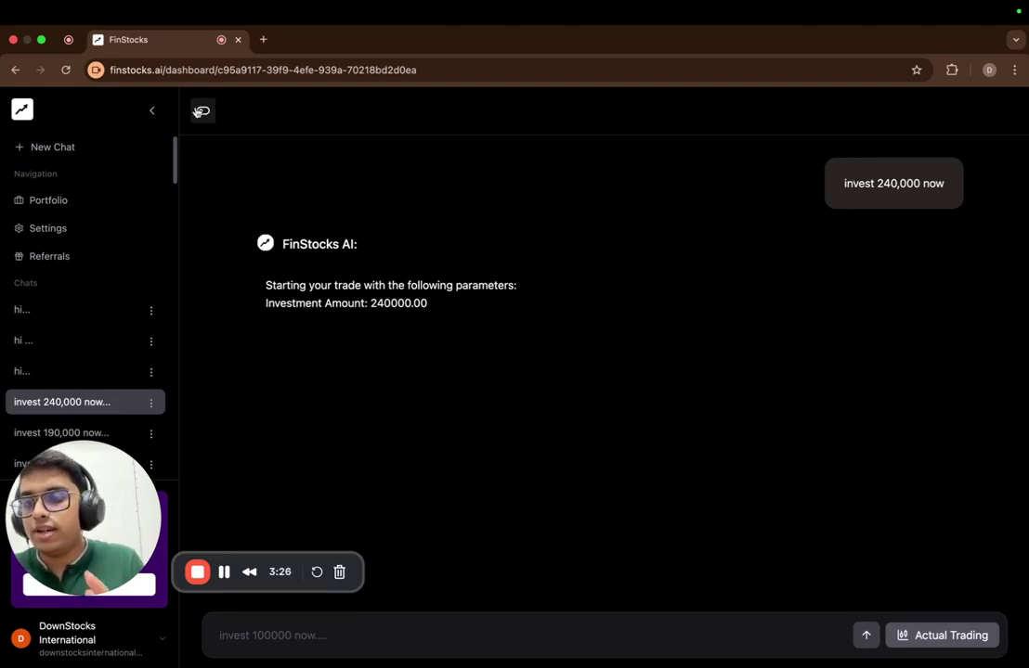
# Show the console with live market status and the chat's executed trade log.
pyautogui.click(200, 112)
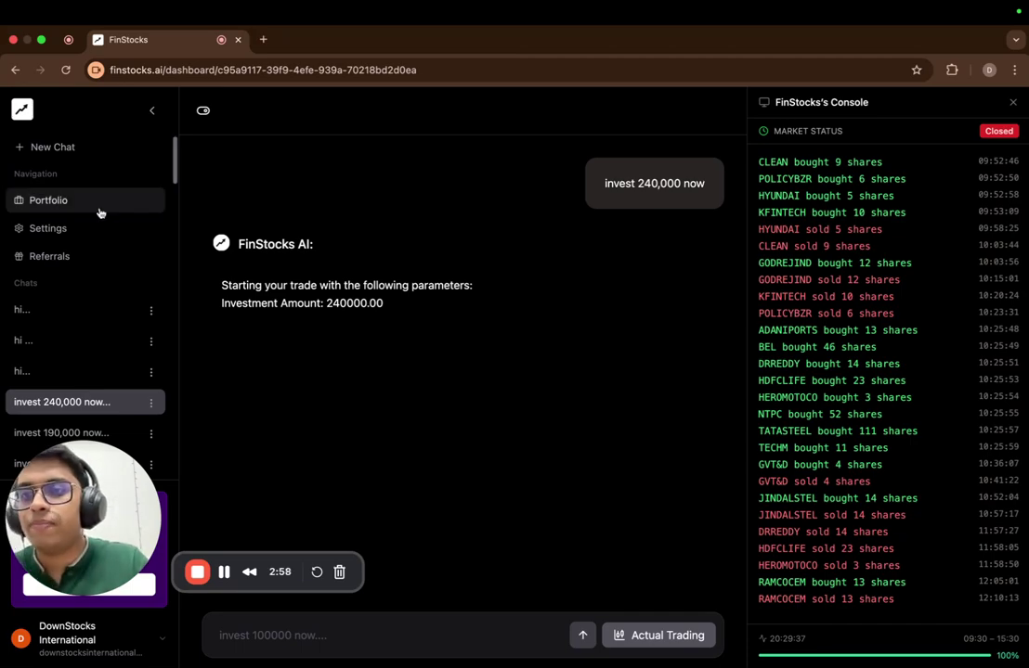
# Open Portfolio and scroll down to the holdings table and August 2025 Monthly PNL Grid.
pyautogui.click(100, 213)
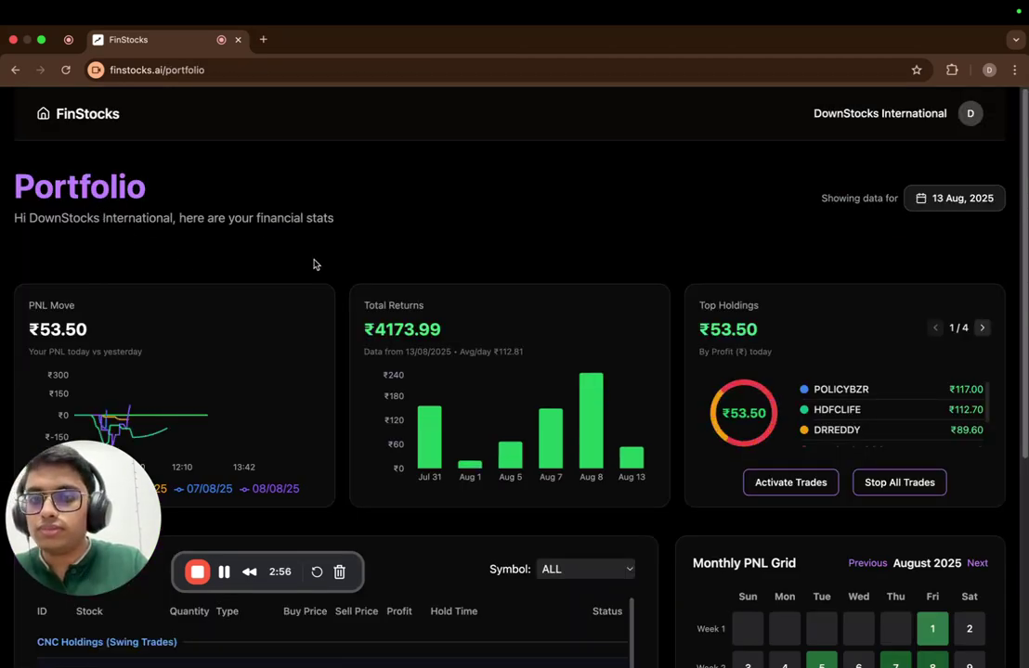
pyautogui.scroll(-5, 312, 266)
pyautogui.scroll(4, 311, 269)
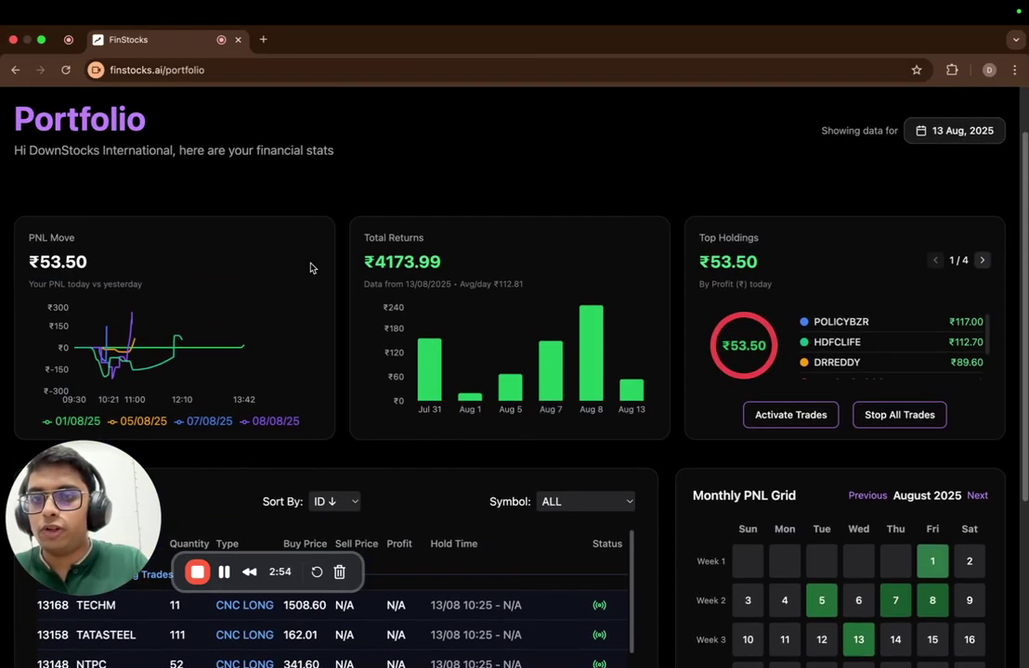
pyautogui.scroll(-1, 311, 268)
pyautogui.scroll(-1, 311, 268)
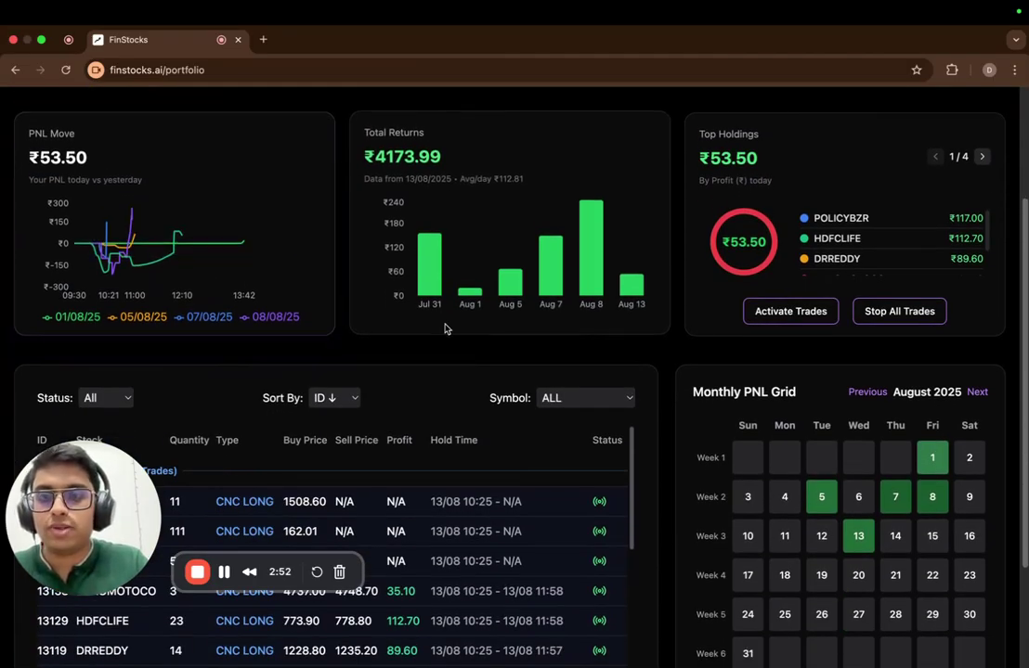
pyautogui.scroll(-3, 420, 370)
pyautogui.scroll(-5, 420, 370)
pyautogui.scroll(5, 420, 370)
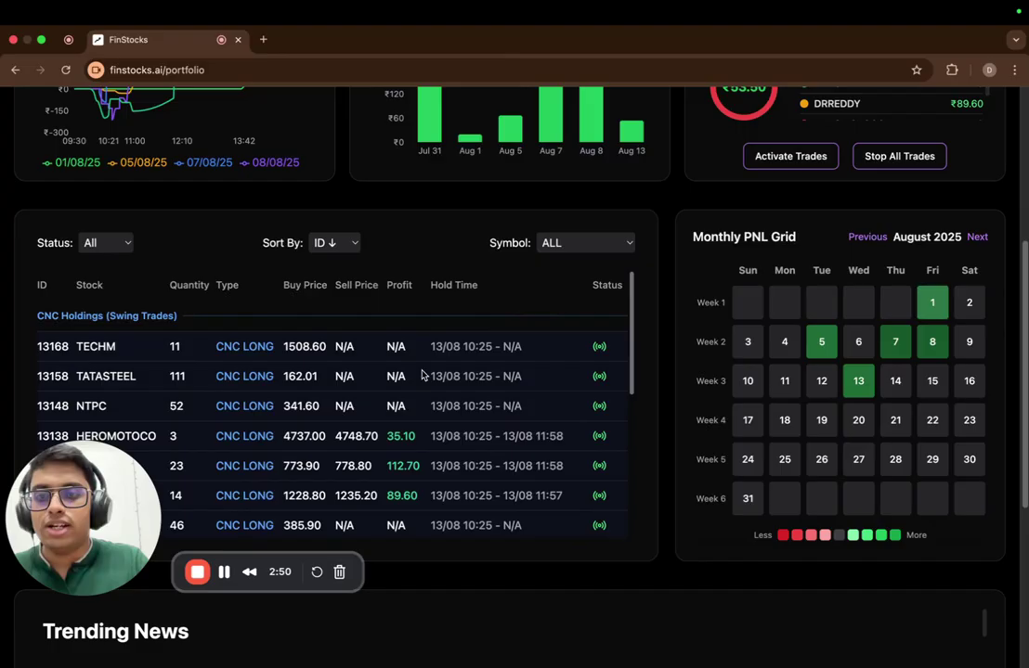
pyautogui.scroll(5, 421, 353)
pyautogui.scroll(-1, 371, 352)
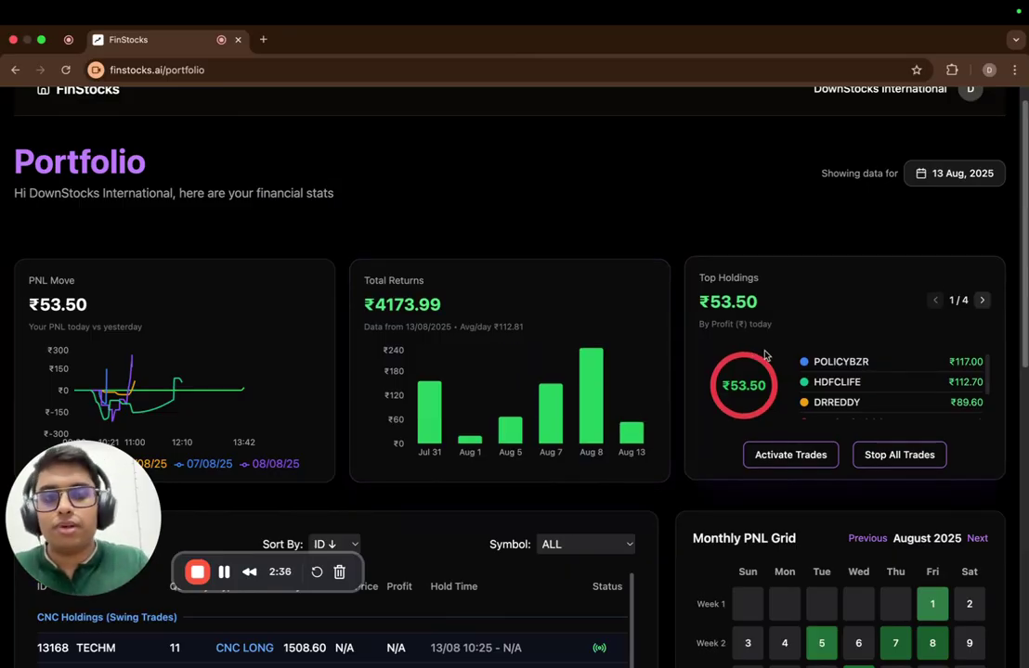
pyautogui.scroll(-2, 854, 367)
pyautogui.scroll(2, 854, 367)
pyautogui.scroll(-2, 855, 371)
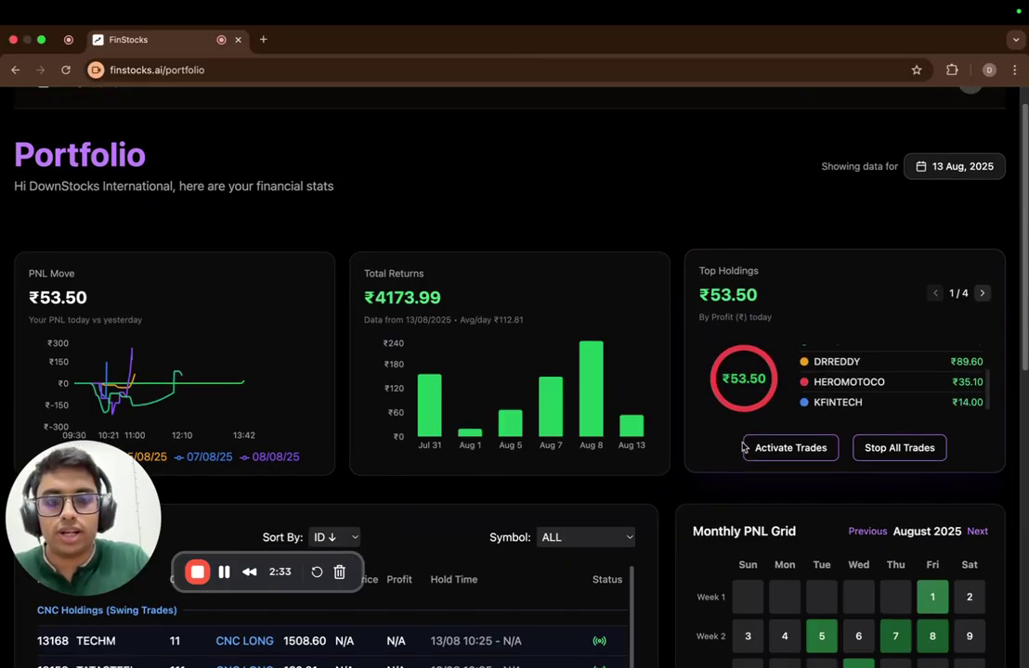
pyautogui.scroll(-3, 905, 316)
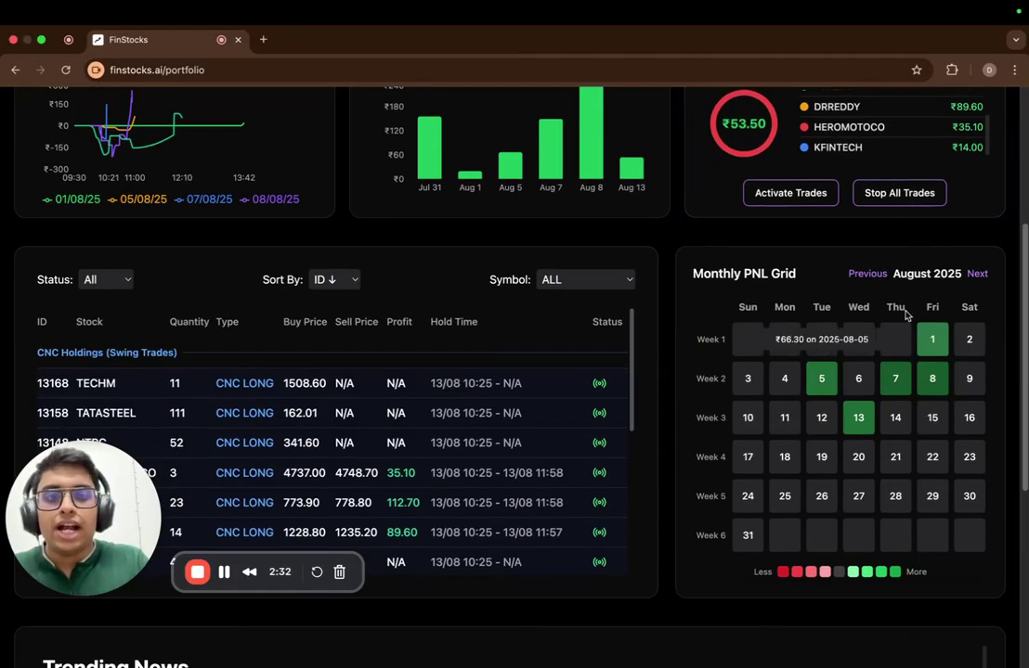
# Switch the Monthly PNL Grid to July 2025, review the trades list, and scroll back up.
pyautogui.click(866, 273)
pyautogui.moveTo(932, 417)
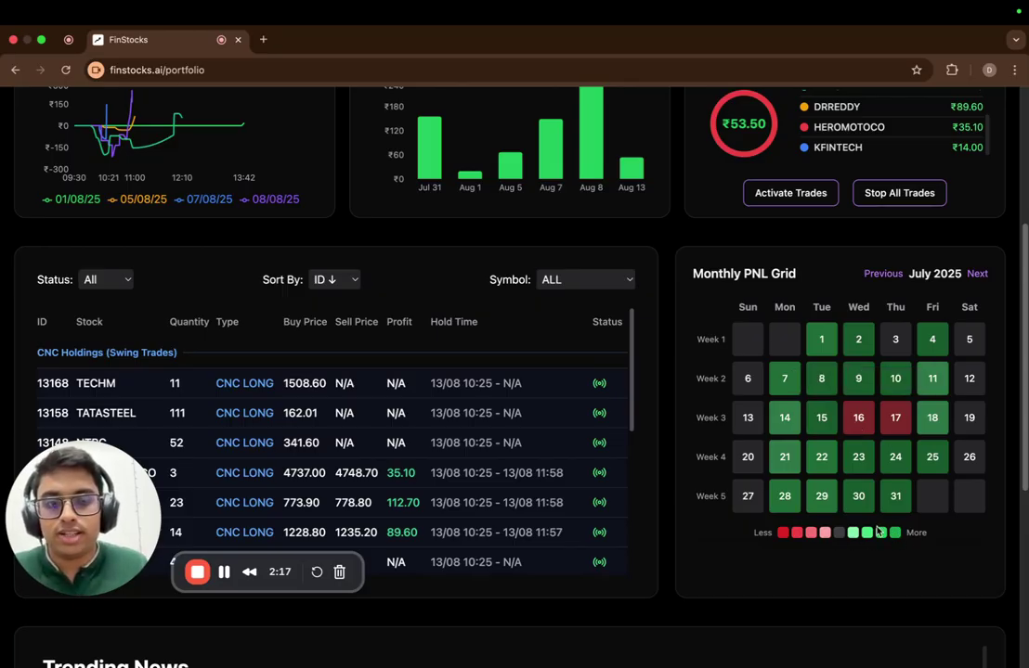
pyautogui.scroll(-2, 362, 316)
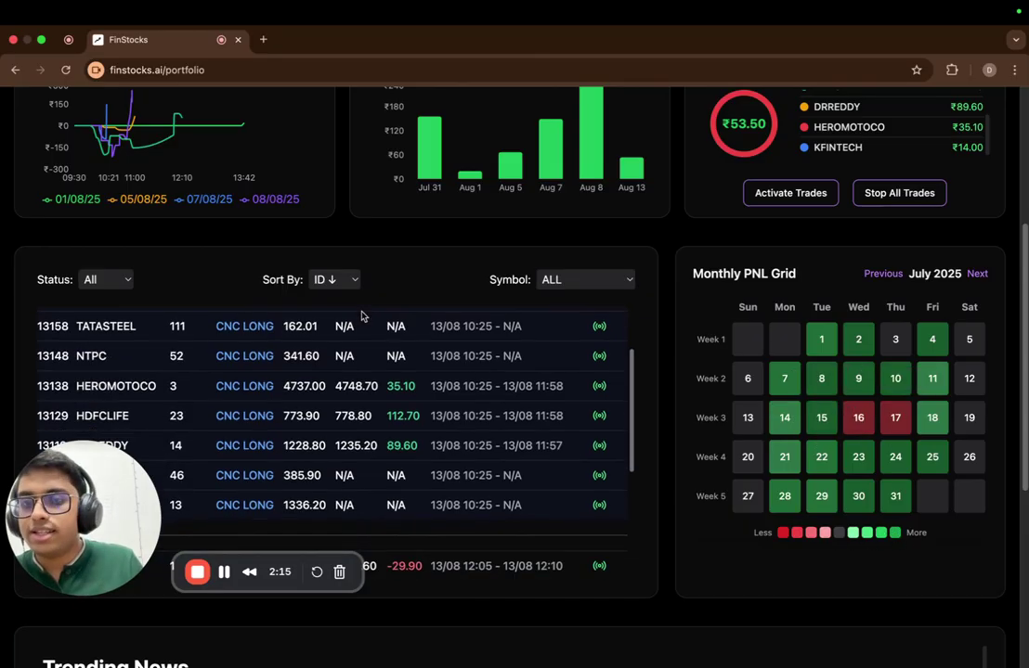
pyautogui.scroll(-1, 376, 388)
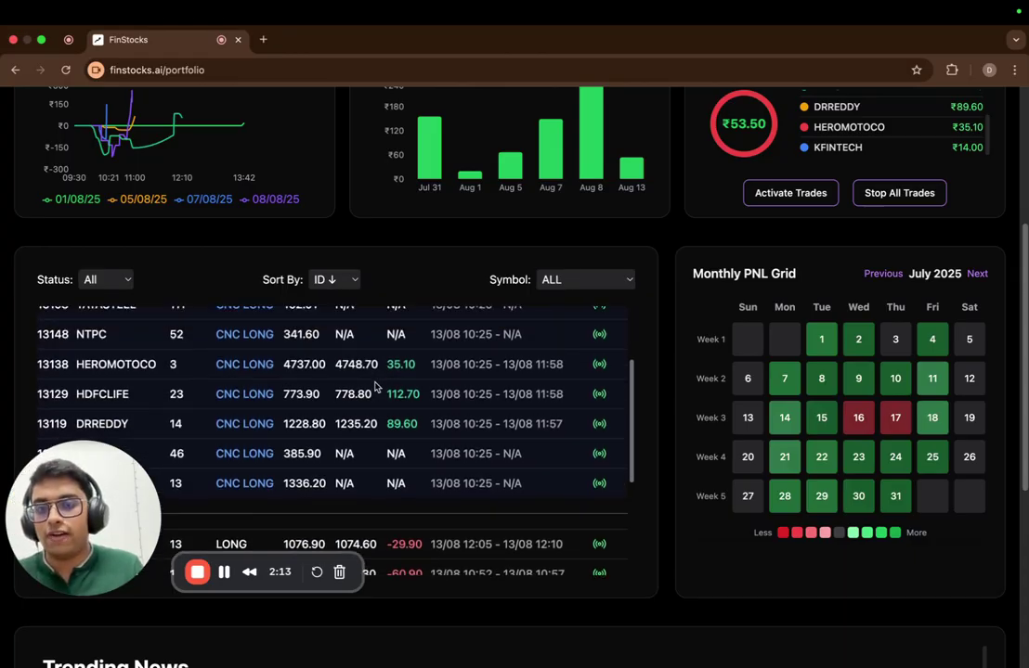
pyautogui.scroll(3, 351, 384)
pyautogui.scroll(-1, 350, 383)
pyautogui.scroll(-2, 351, 383)
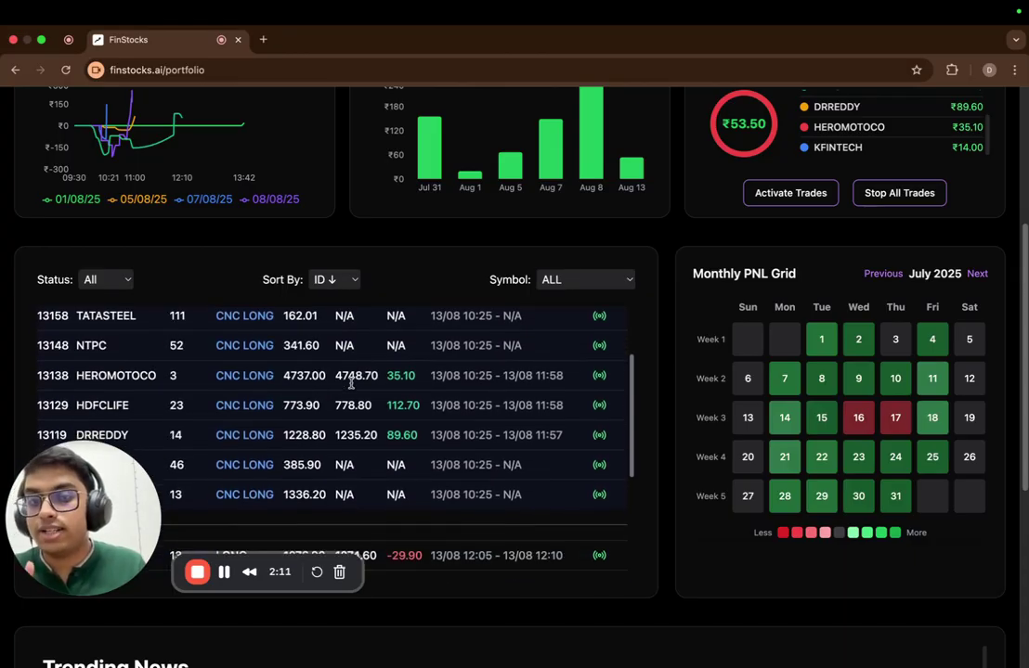
pyautogui.scroll(-1, 351, 383)
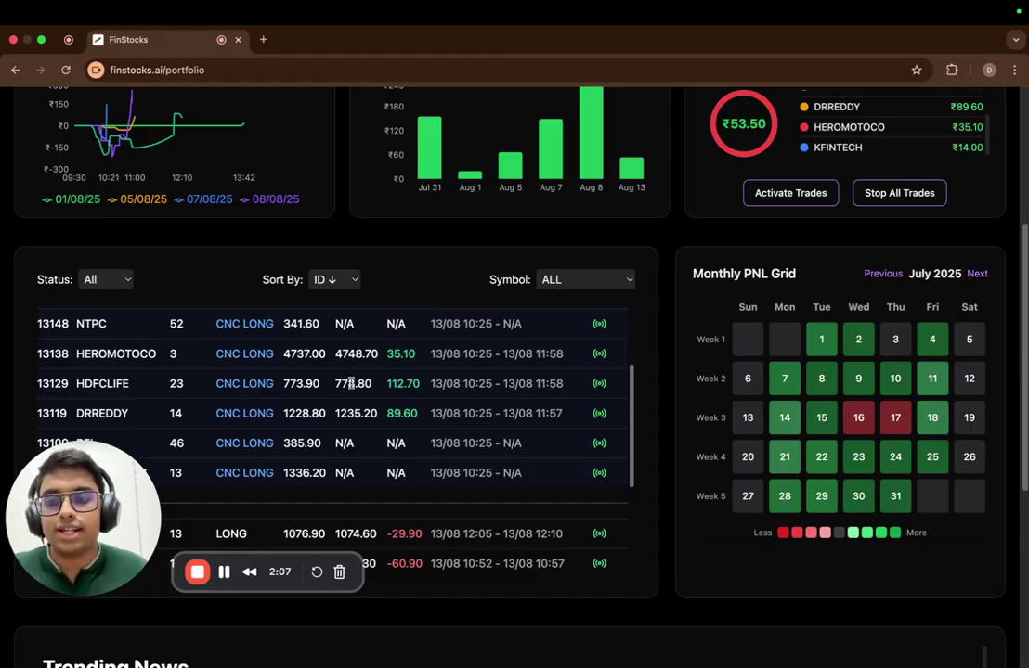
pyautogui.scroll(-4, 351, 383)
pyautogui.scroll(-2, 351, 383)
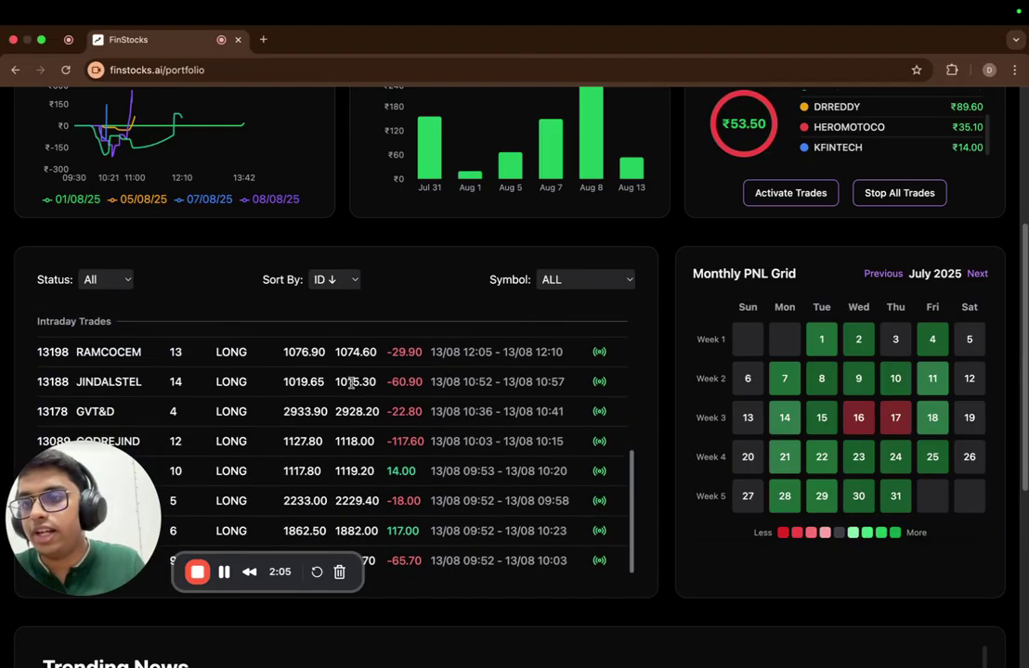
pyautogui.scroll(1, 351, 383)
pyautogui.scroll(-1, 220, 381)
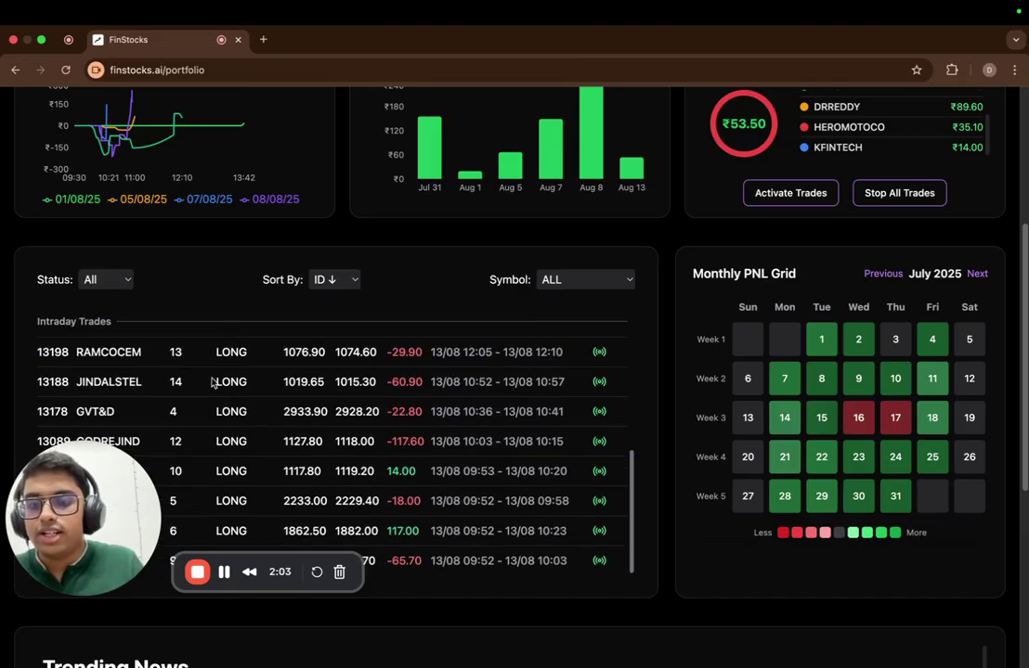
pyautogui.scroll(10, 216, 382)
pyautogui.scroll(10, 248, 355)
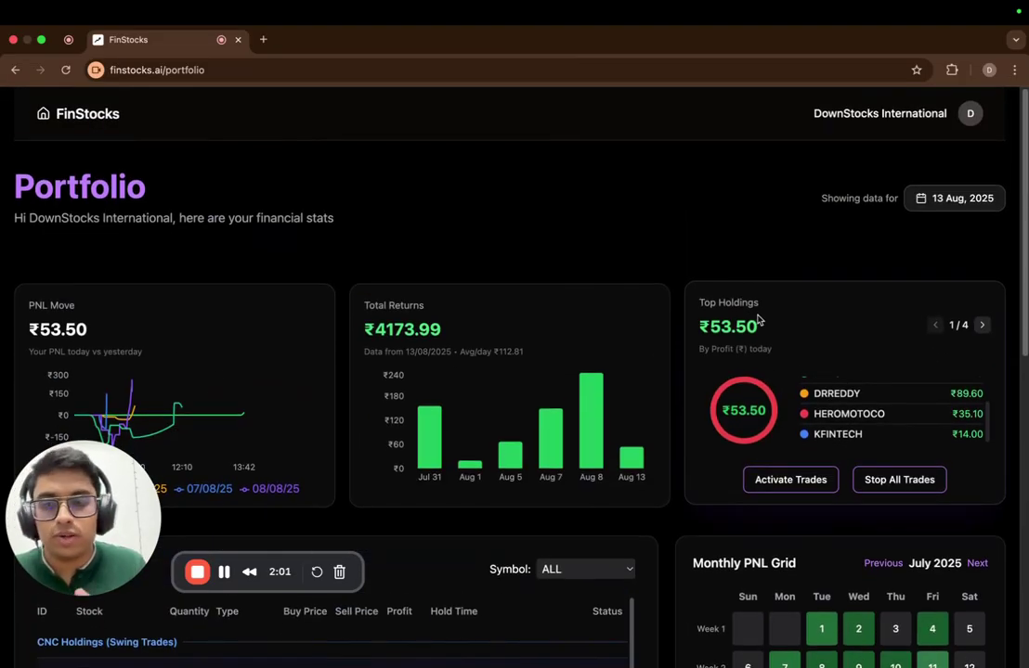
pyautogui.moveTo(590, 130)
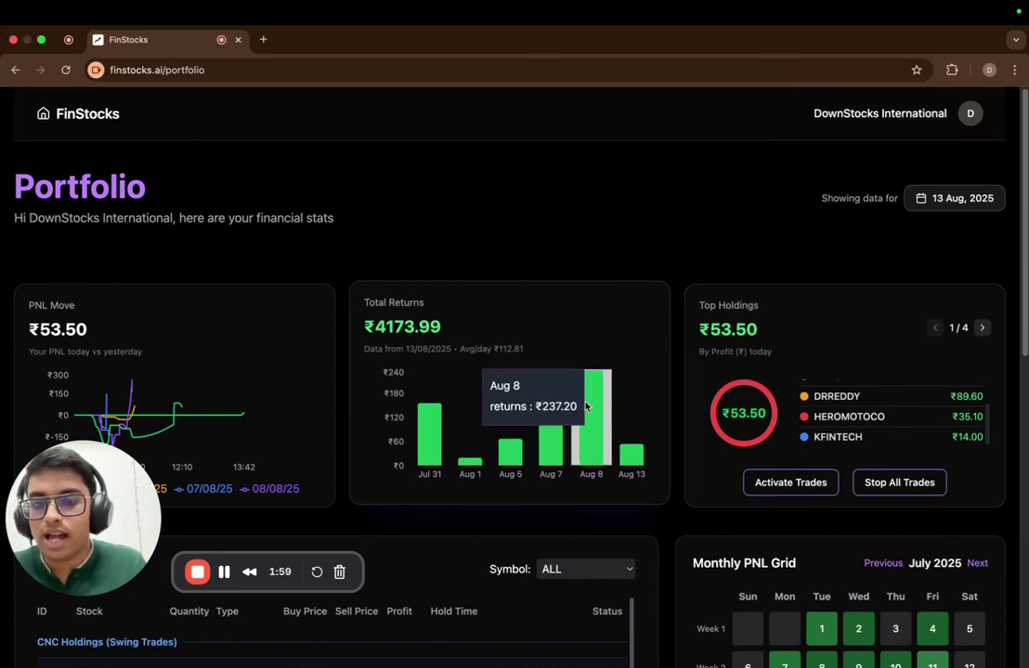
# Review the portfolio's Trending News, then go back to the 'invest 240,000 now' chat.
pyautogui.moveTo(429, 434)
pyautogui.scroll(-5, 415, 413)
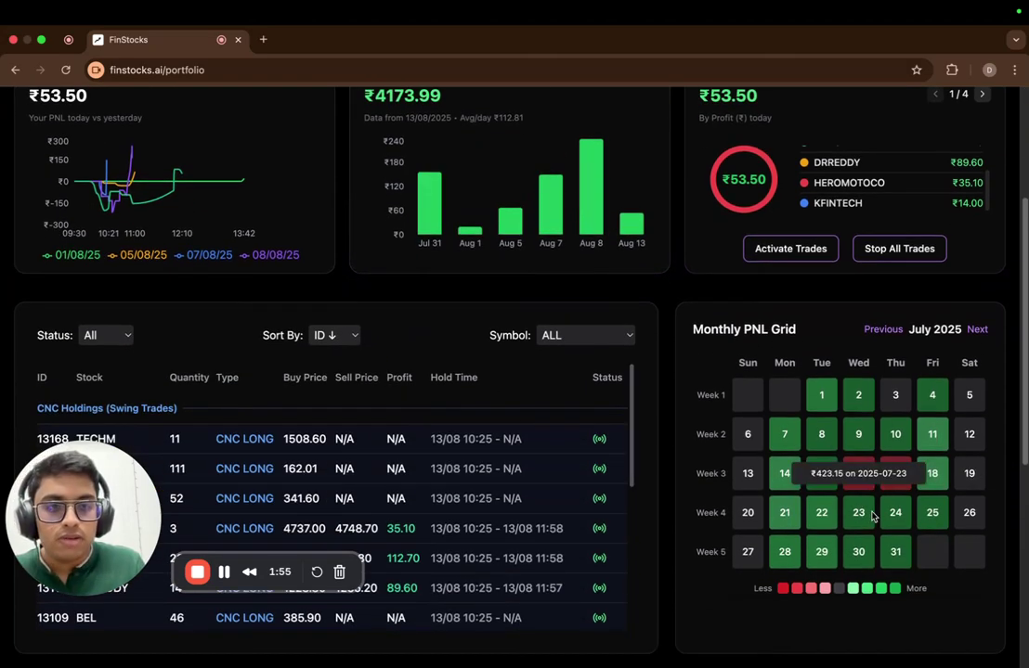
pyautogui.scroll(-1, 863, 515)
pyautogui.scroll(-8, 798, 464)
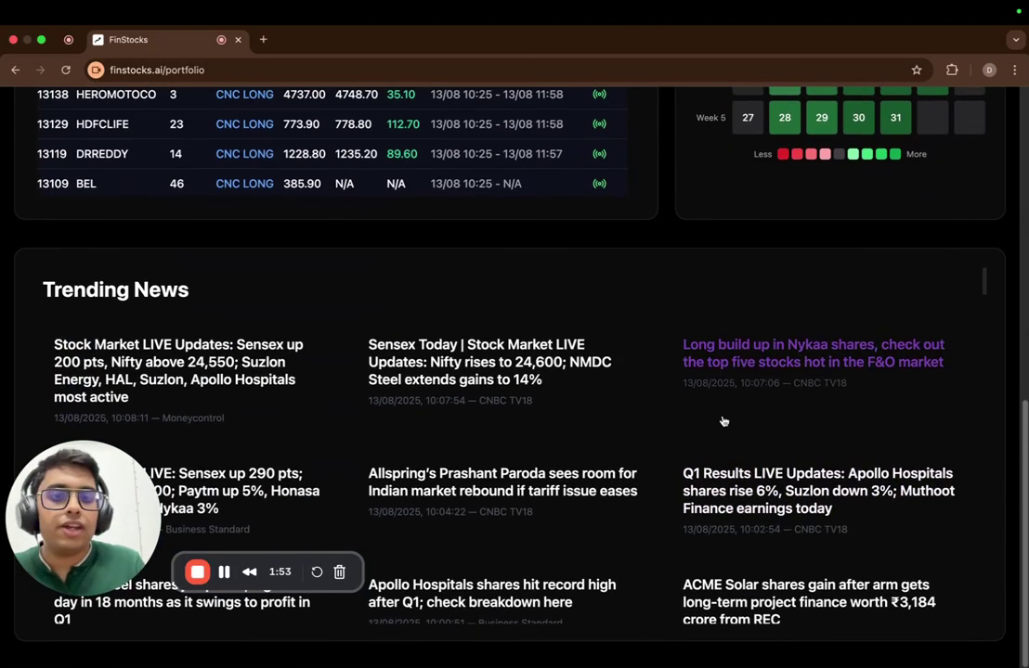
pyautogui.scroll(2, 722, 422)
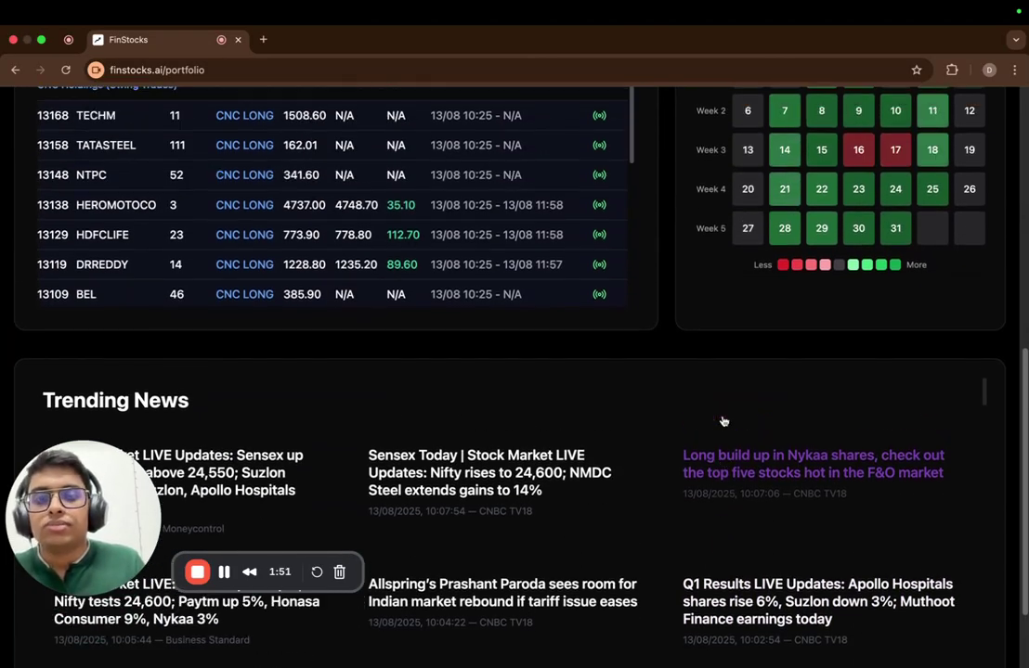
pyautogui.scroll(3, 413, 115)
pyautogui.scroll(6, 101, 153)
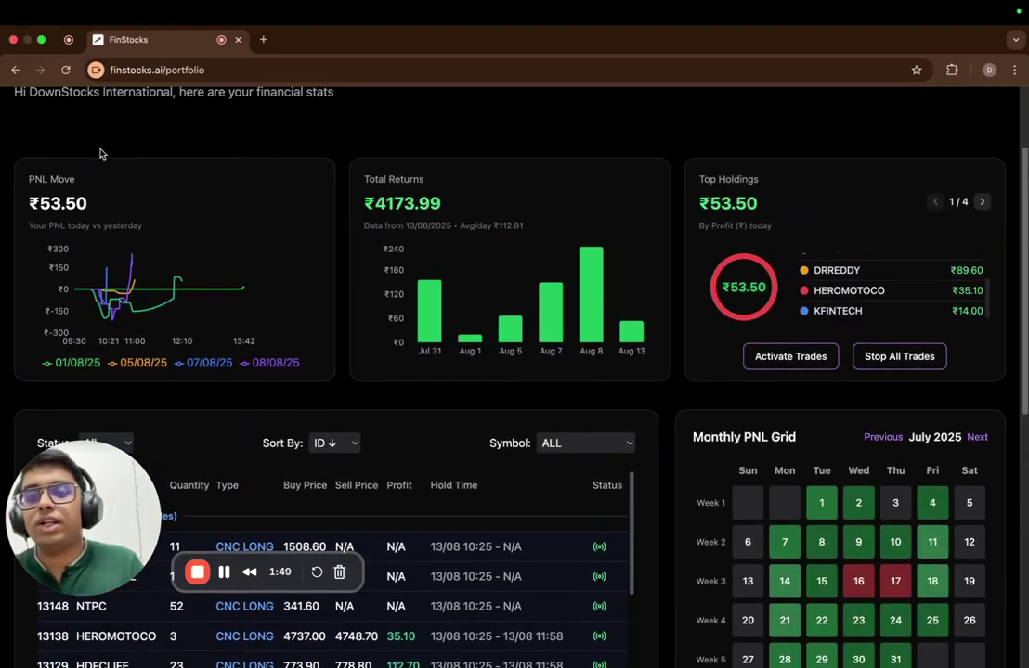
pyautogui.click(13, 71)
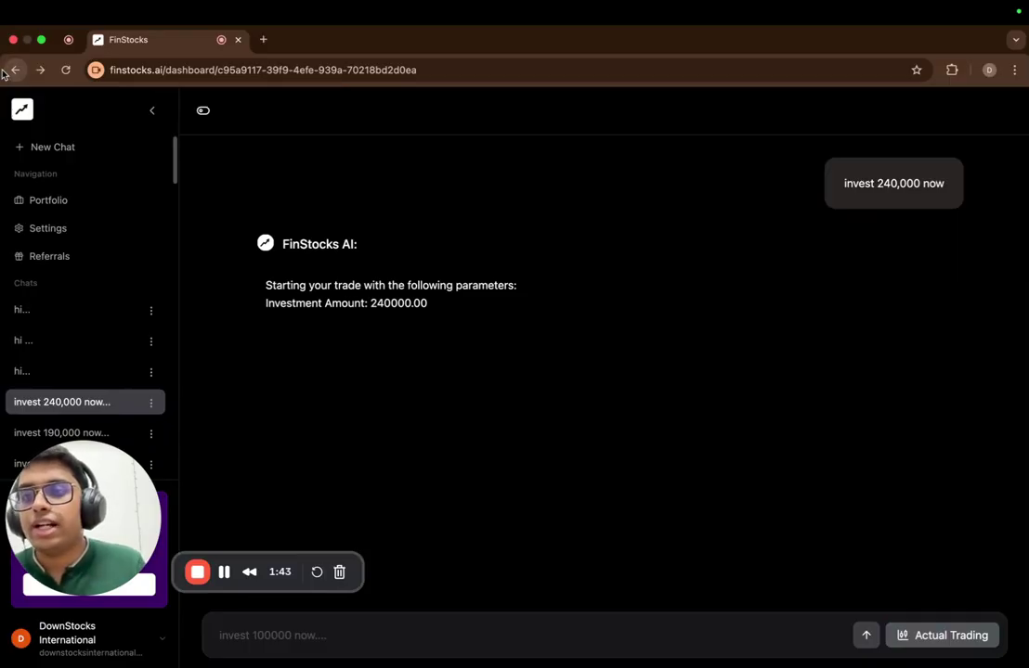
pyautogui.click(108, 230)
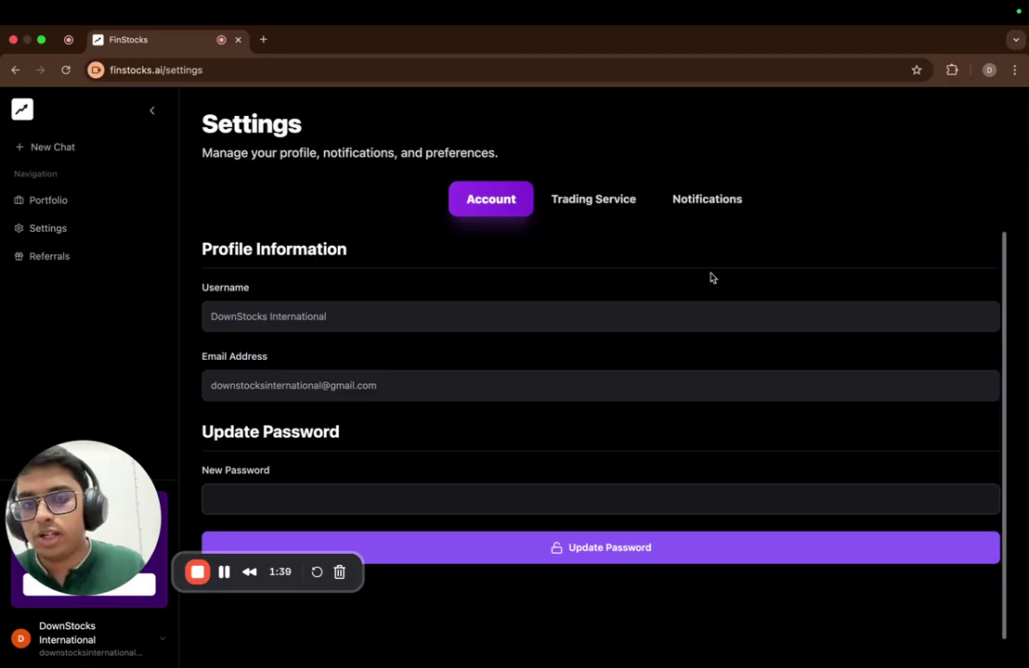
pyautogui.click(603, 196)
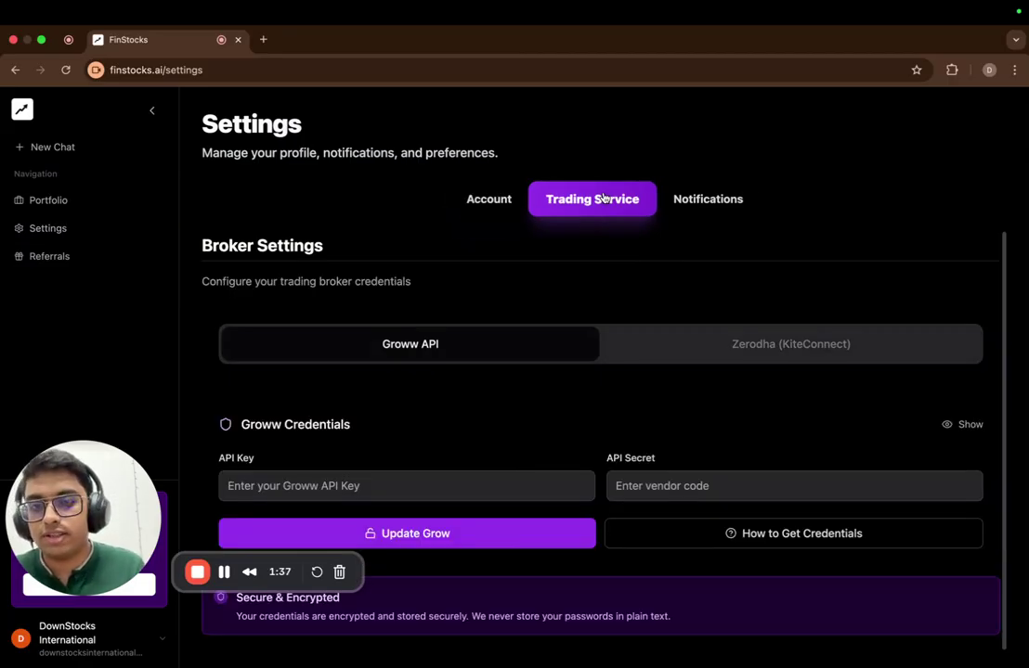
pyautogui.click(421, 486)
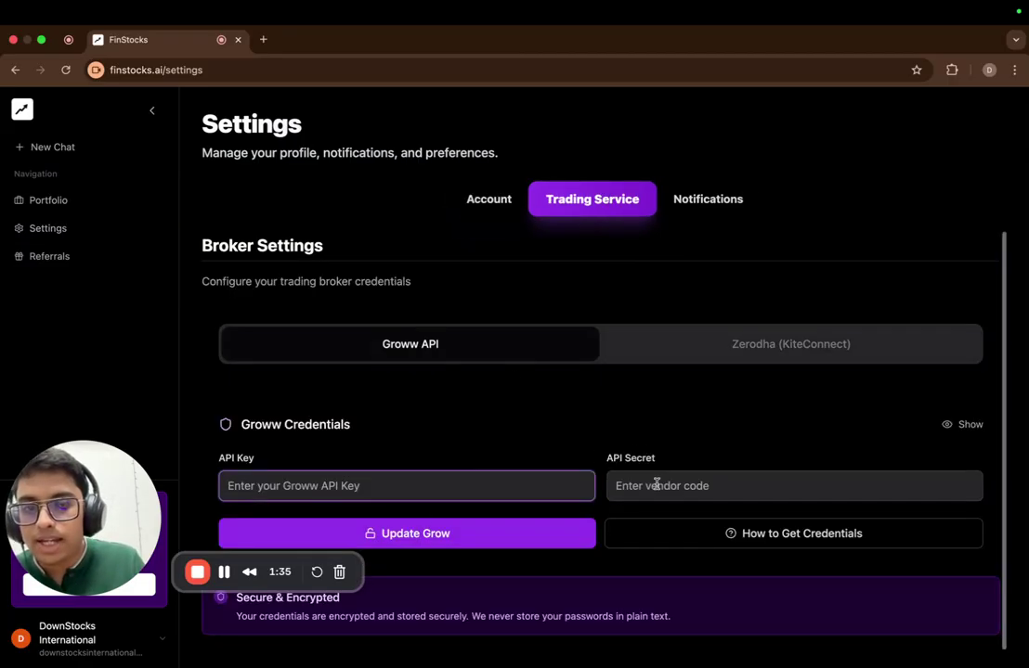
pyautogui.click(659, 486)
pyautogui.click(705, 356)
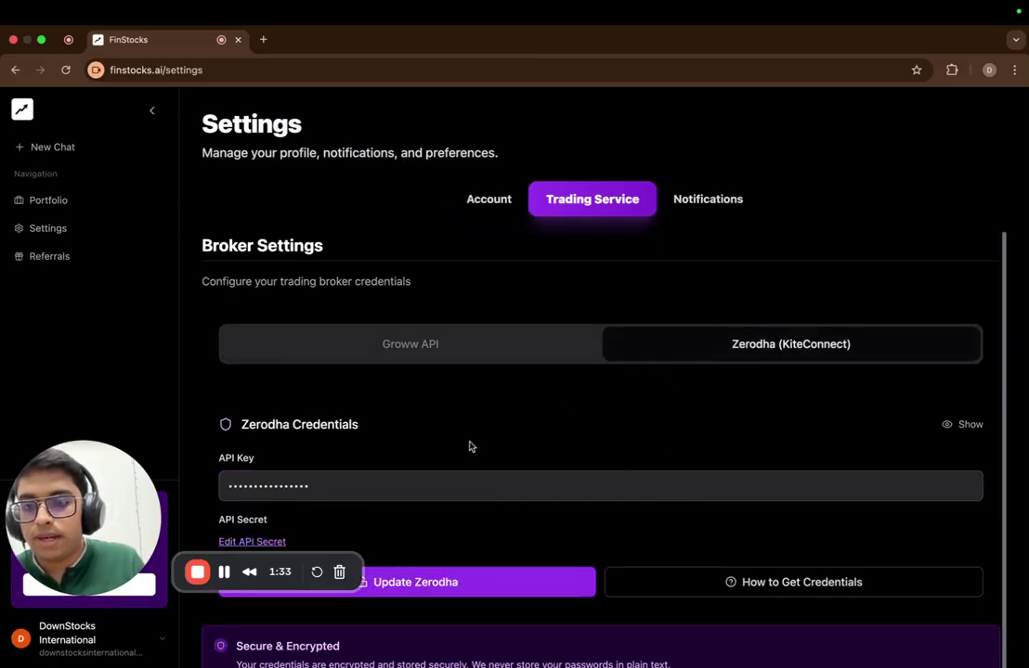
pyautogui.moveTo(25, 494); pyautogui.dragTo(32, 562)
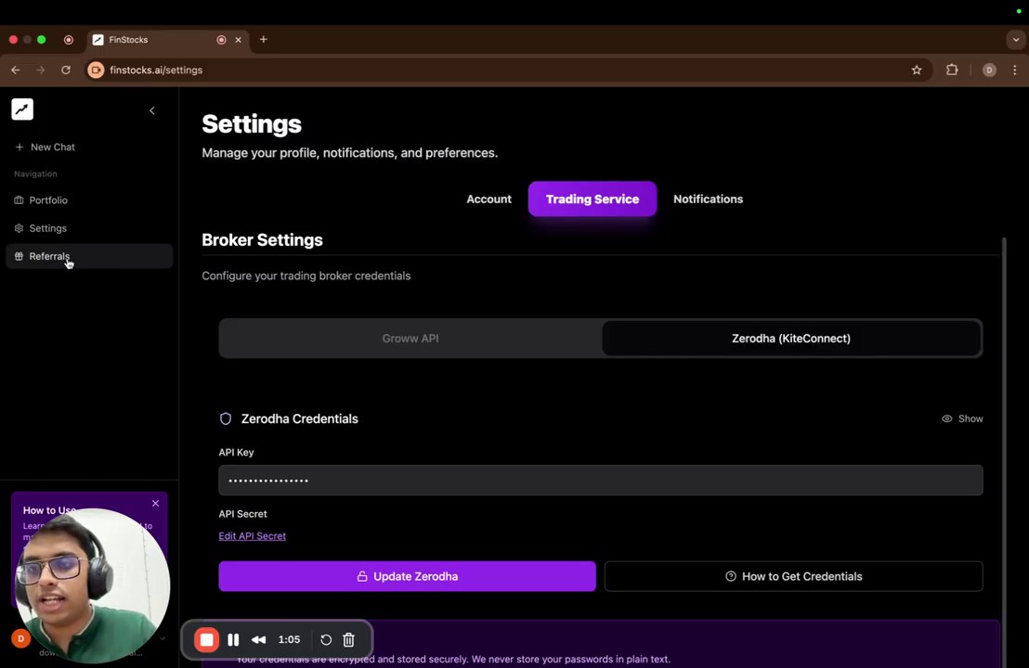
# Open the Referrals page, showing zero referrals, and copy the referral link to the clipboard.
pyautogui.click(13, 73)
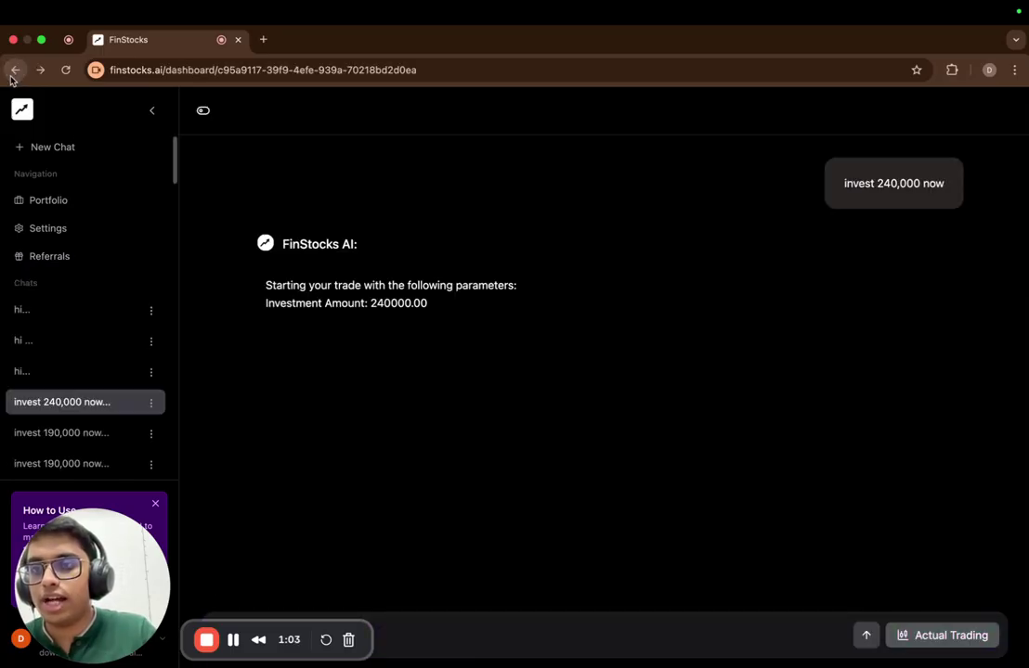
pyautogui.click(87, 268)
pyautogui.scroll(-1, 390, 362)
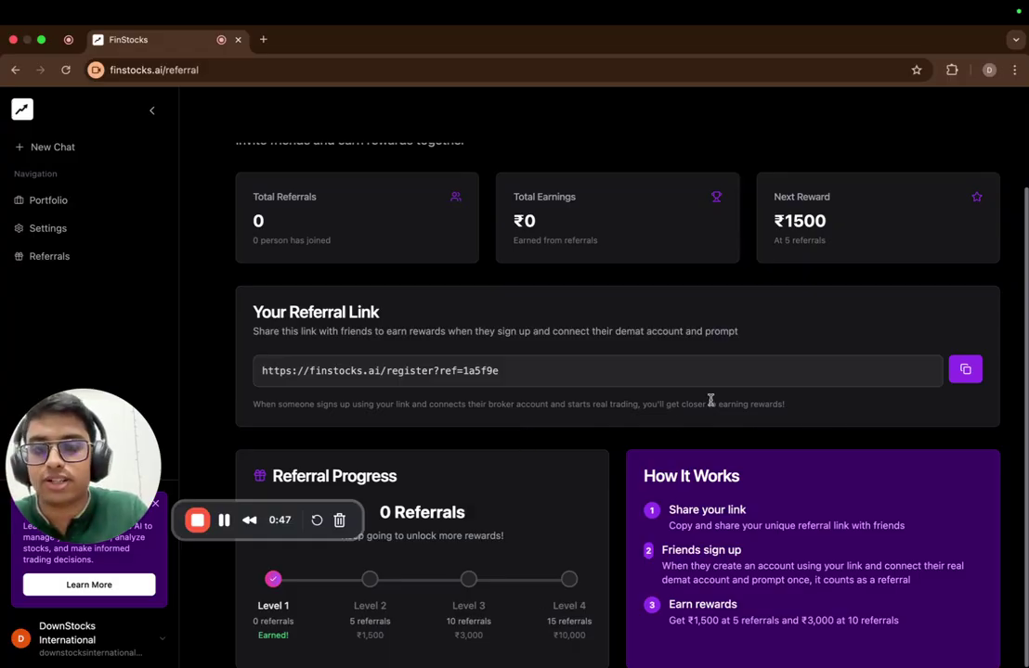
pyautogui.click(967, 370)
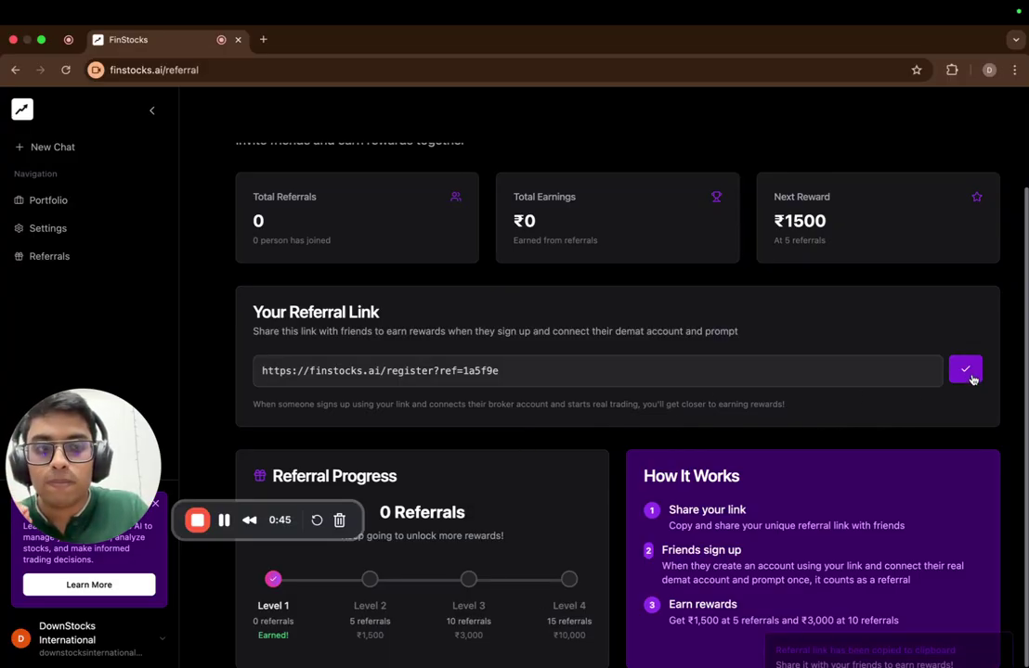